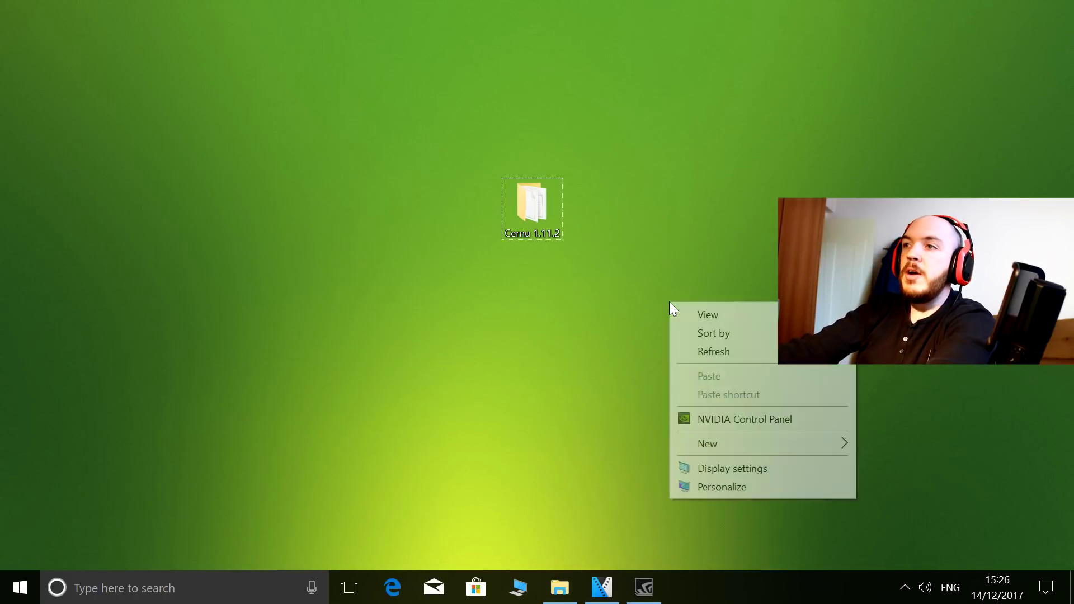
Step: Review the 3D settings for the CEMU (cemu.exe) program profile in the NVIDIA Control Panel, and close it
{"action": "left_click", "coordinate": [742, 420]}
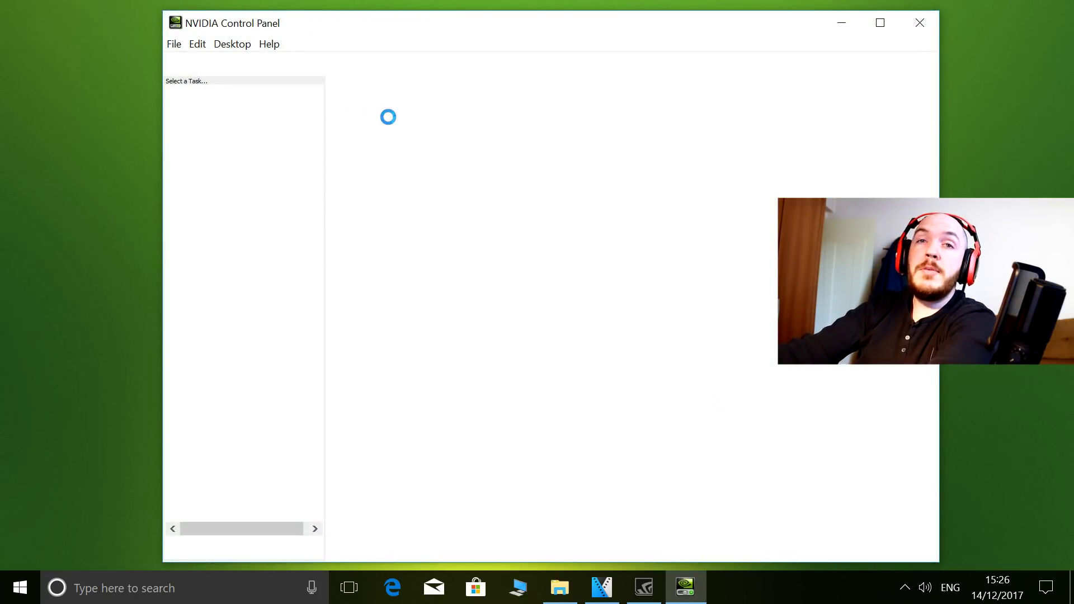
{"action": "left_click", "coordinate": [475, 204]}
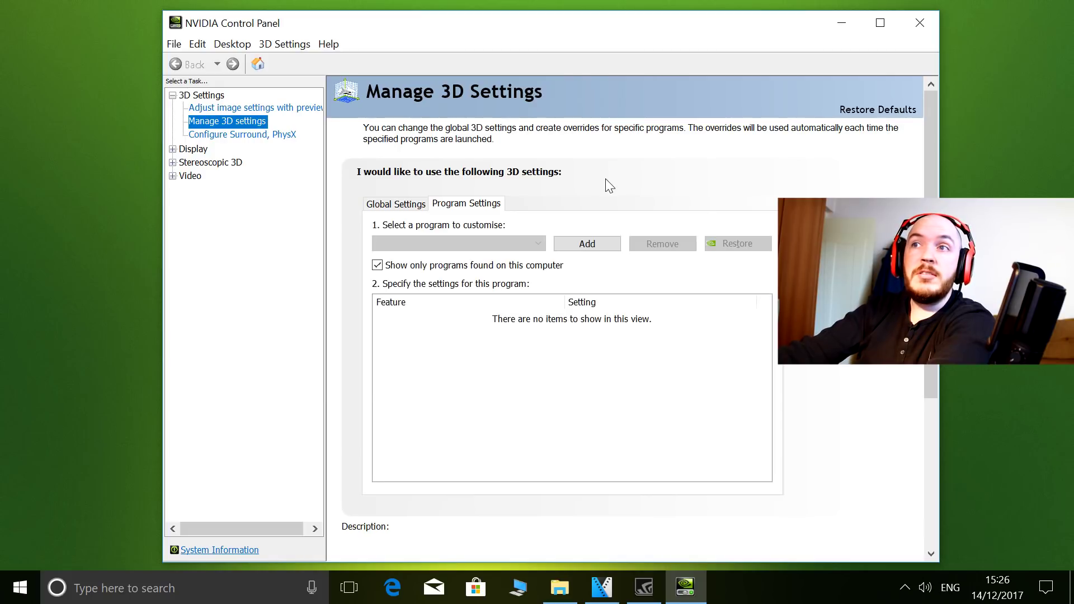
{"action": "mouse_move", "coordinate": [767, 334]}
{"action": "left_mouse_down"}
{"action": "mouse_move", "coordinate": [761, 347]}
{"action": "mouse_move", "coordinate": [759, 334]}
{"action": "left_mouse_up"}
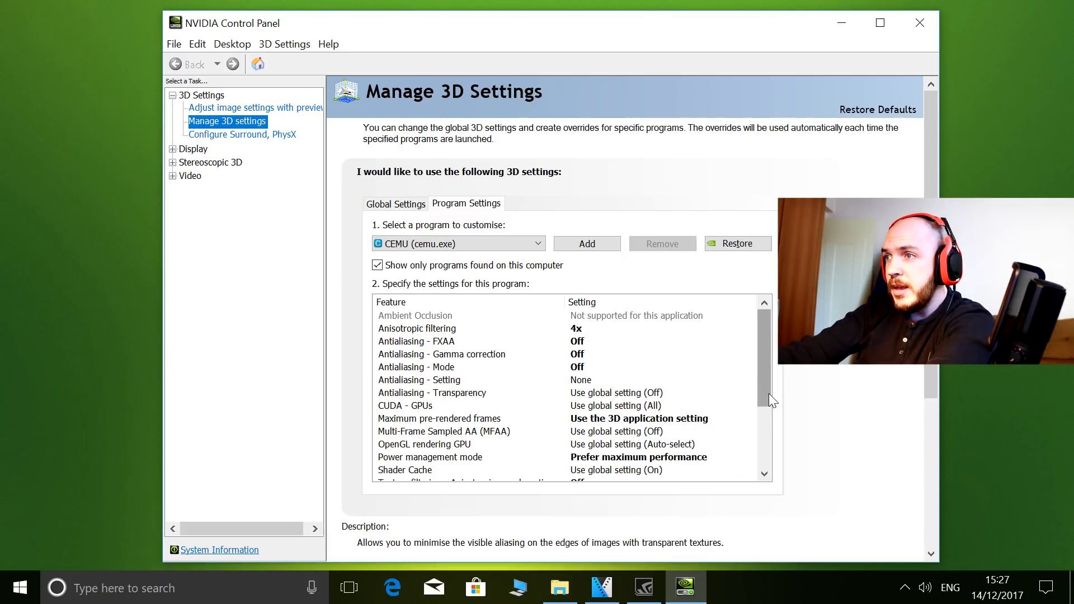
{"action": "left_click_drag", "start_coordinate": [769, 394], "coordinate": [769, 451]}
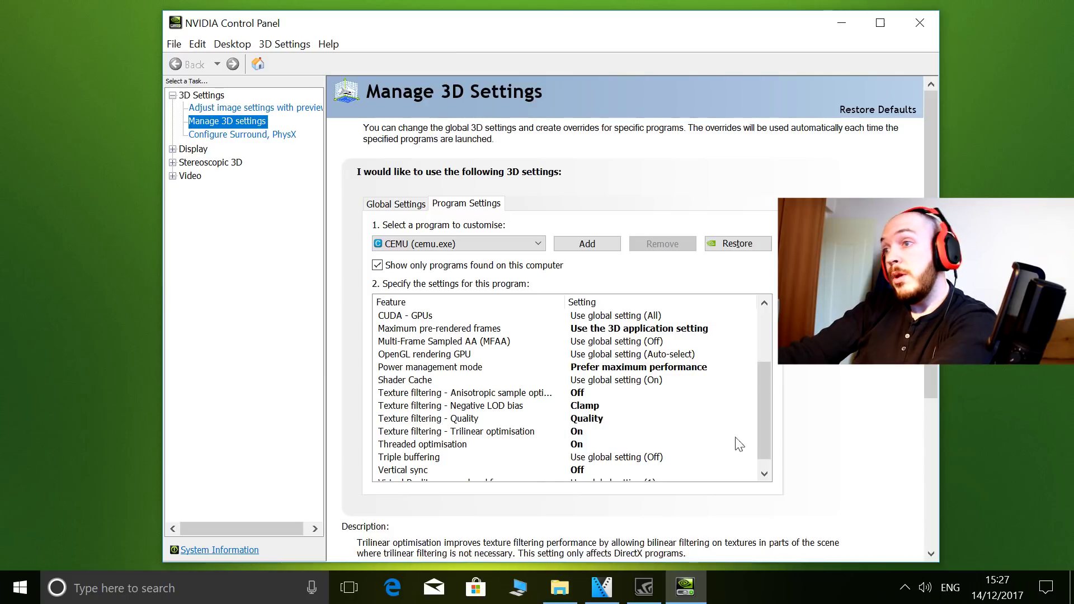
{"action": "left_click_drag", "start_coordinate": [770, 443], "coordinate": [773, 459]}
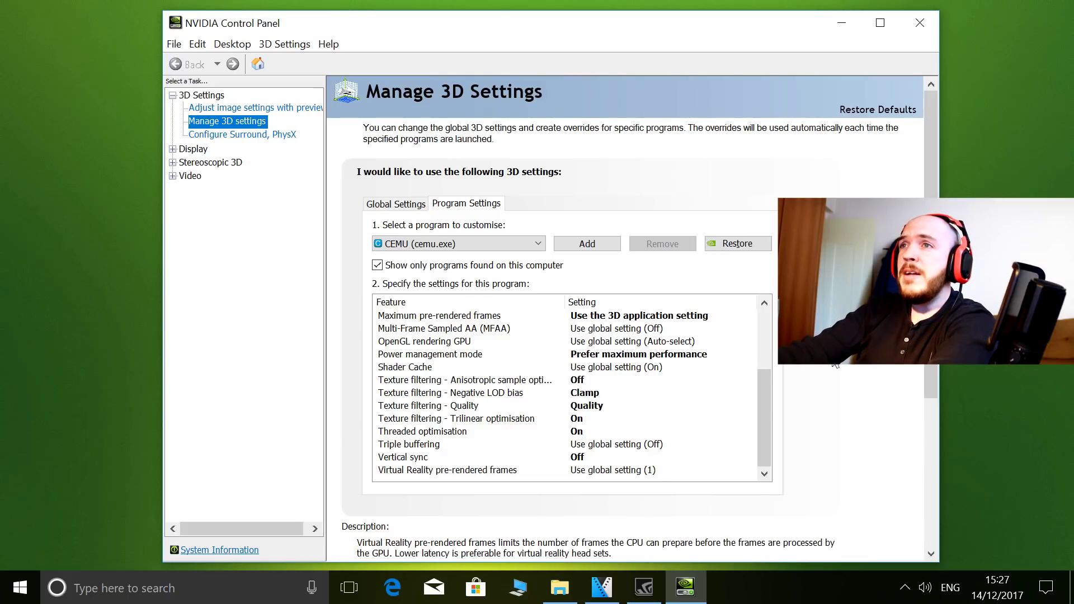
{"action": "left_click", "coordinate": [917, 27]}
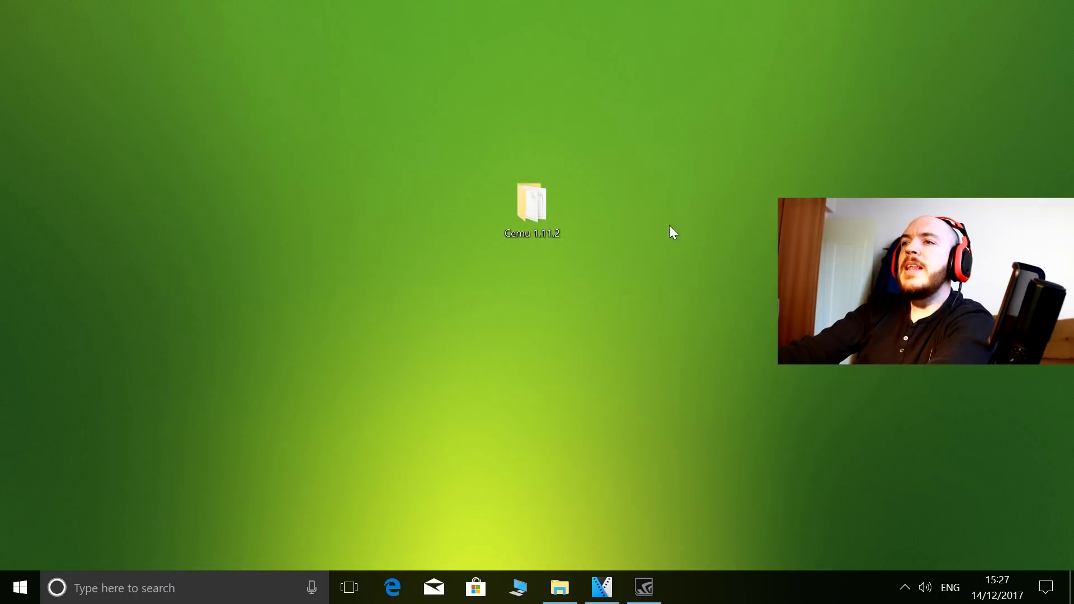
Step: Check the compatibility properties of the Cemu application in the Cemu 1.11.2 folder, and confirm them
{"action": "left_click", "coordinate": [560, 588]}
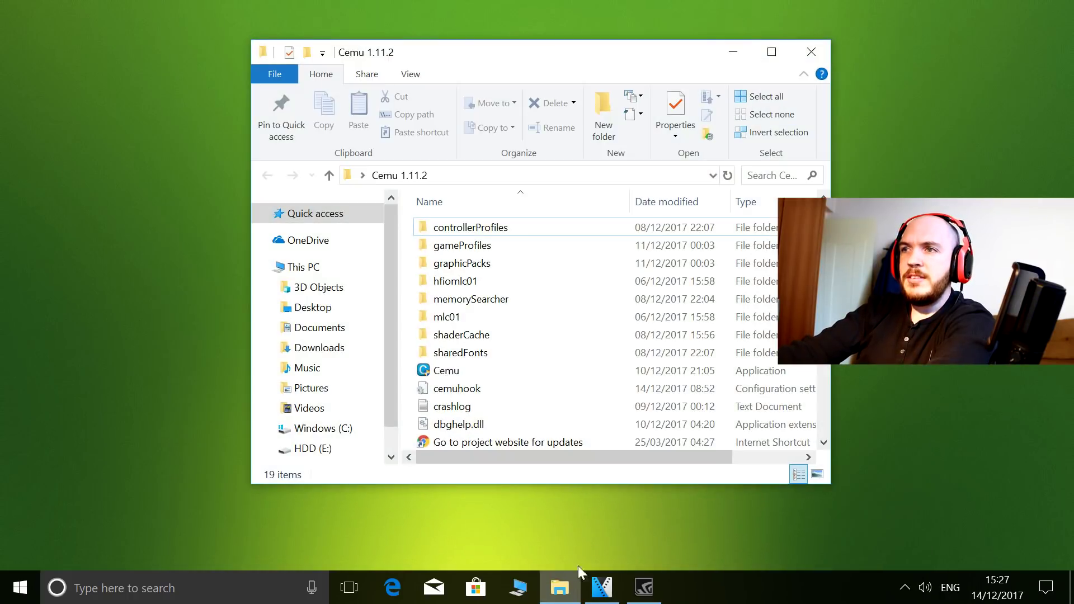
{"action": "right_click", "coordinate": [508, 378]}
{"action": "left_click", "coordinate": [492, 371]}
{"action": "right_click", "coordinate": [491, 369]}
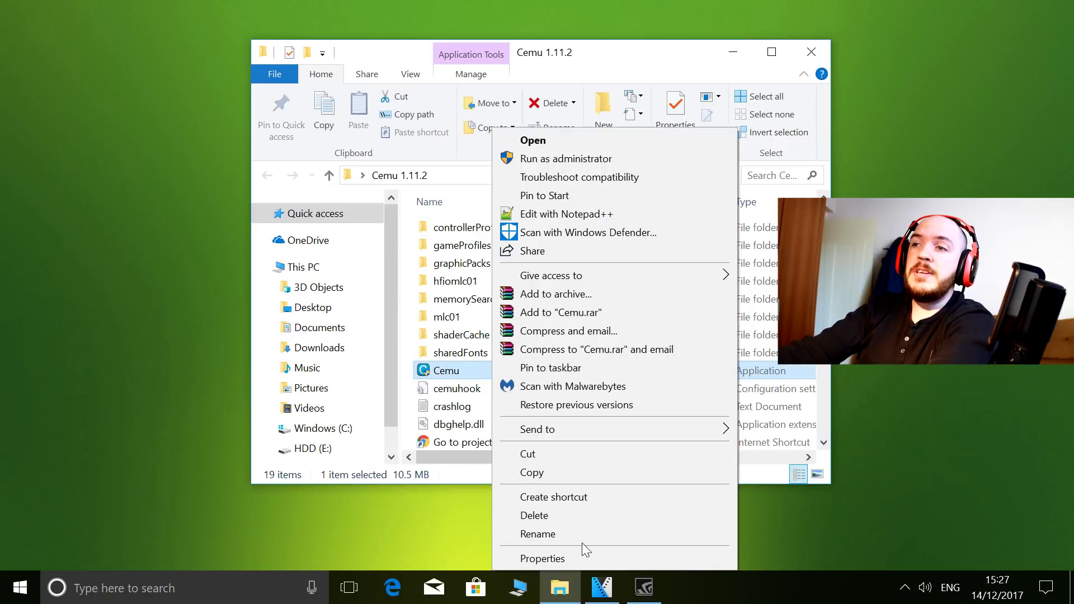
{"action": "left_click", "coordinate": [588, 557]}
{"action": "left_click_drag", "start_coordinate": [562, 131], "coordinate": [475, 57]}
{"action": "left_click", "coordinate": [488, 81]}
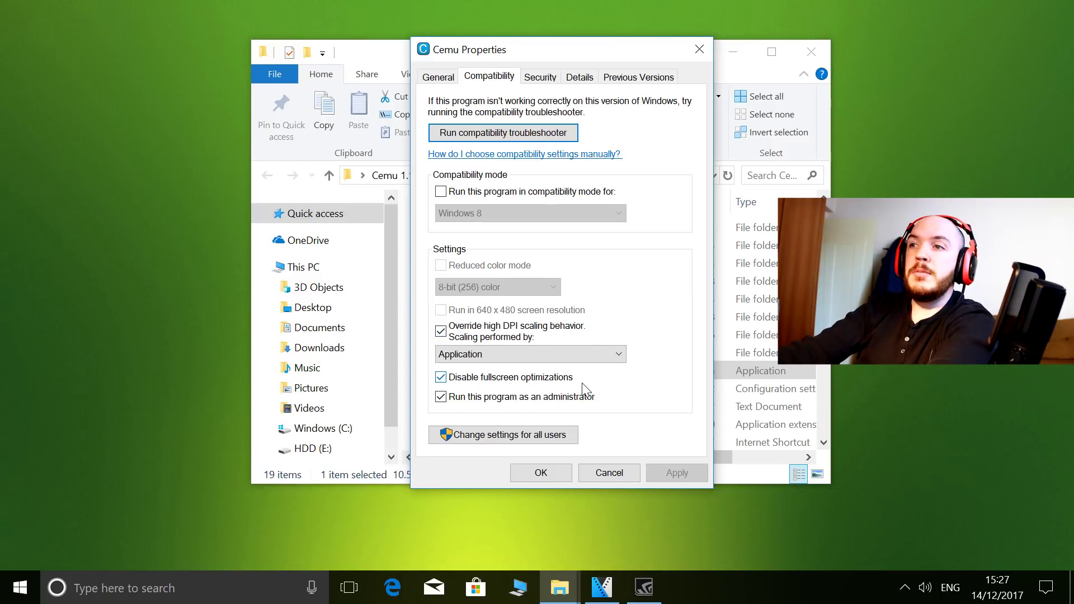
{"action": "left_click", "coordinate": [551, 479]}
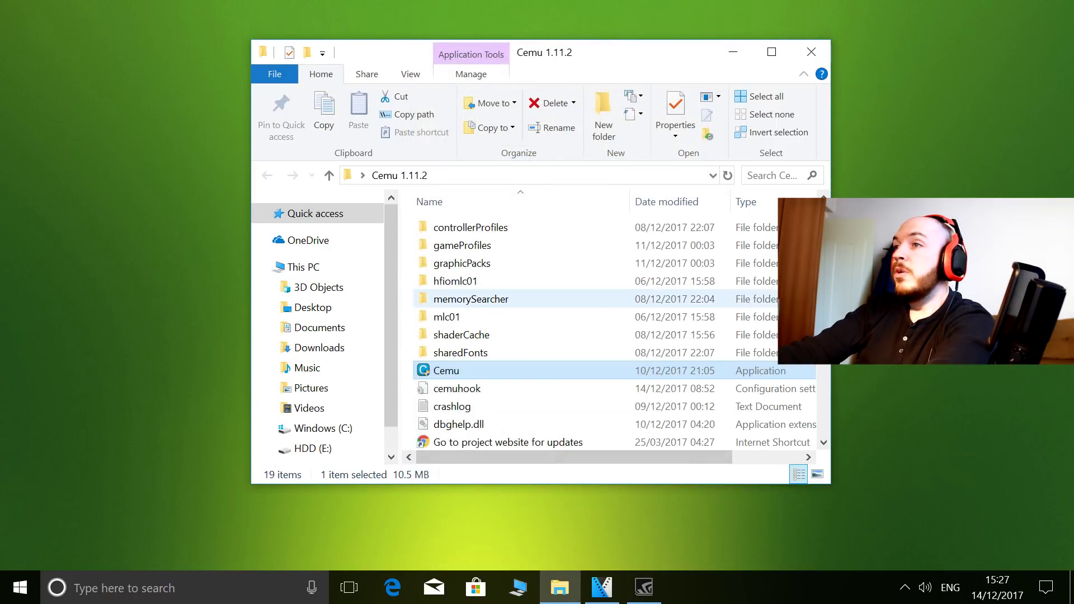
Step: Launch Cemu from its folder, and reposition and heighten its window on the desktop
{"action": "scroll", "coordinate": [795, 299], "scroll_direction": "down", "scroll_amount": 2}
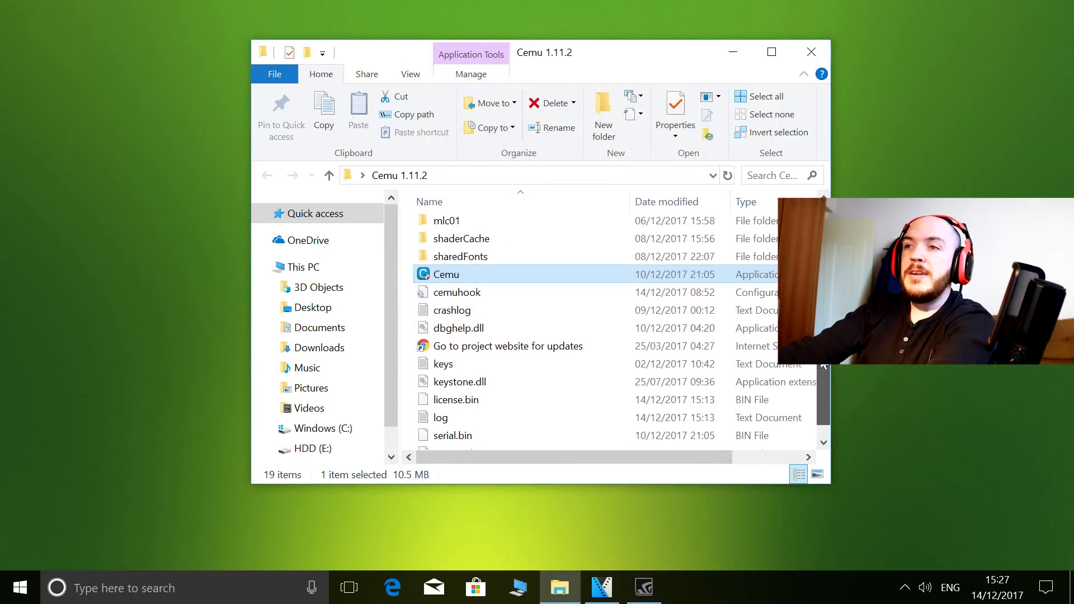
{"action": "scroll", "coordinate": [824, 366], "scroll_direction": "down", "scroll_amount": 1}
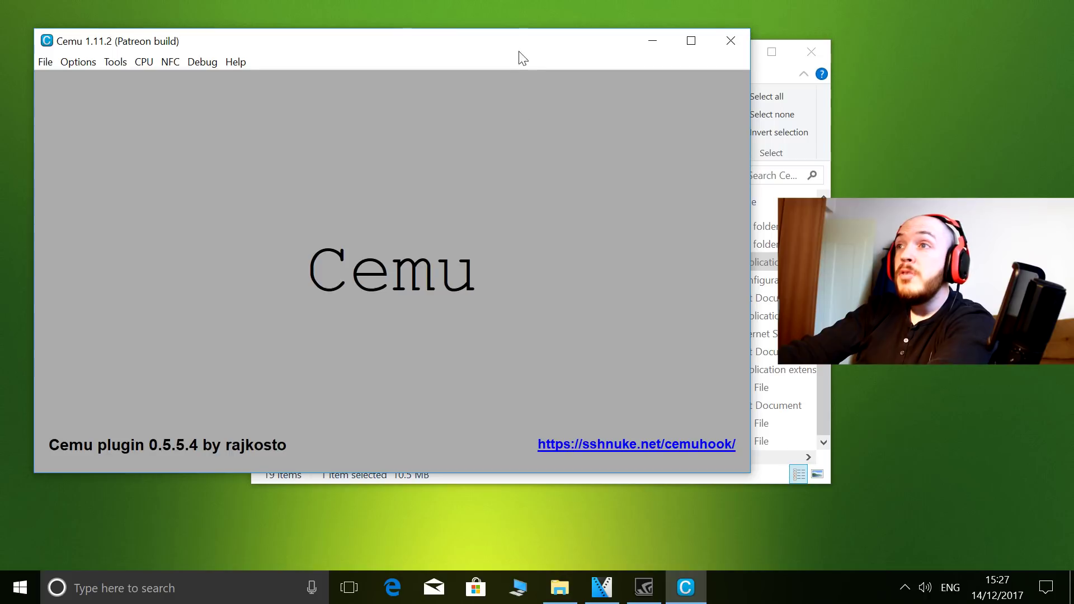
{"action": "left_click_drag", "start_coordinate": [524, 57], "coordinate": [649, 50]}
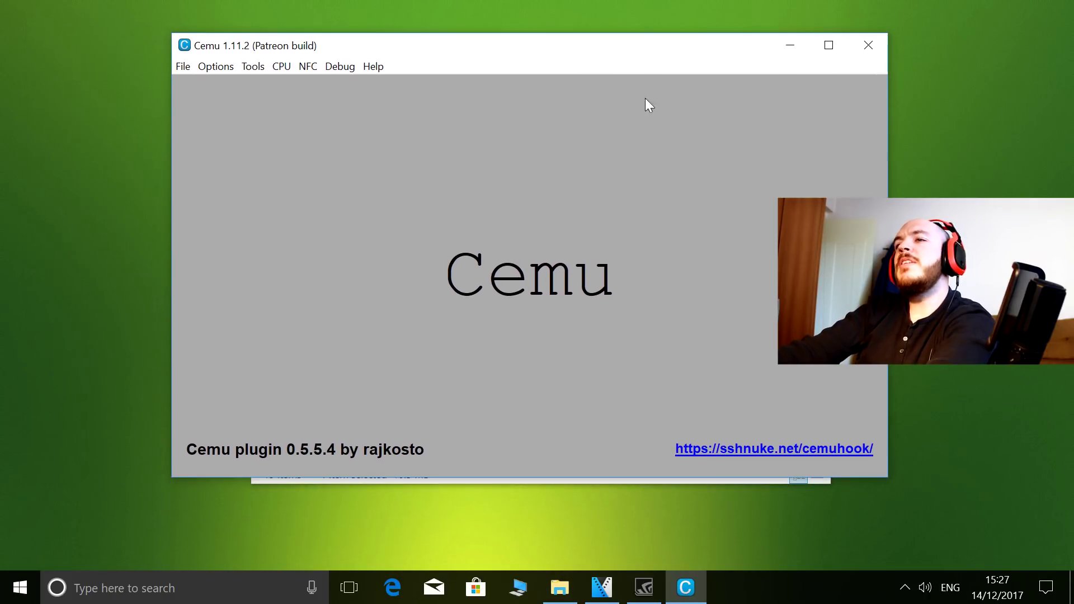
{"action": "left_click_drag", "start_coordinate": [591, 477], "coordinate": [607, 508]}
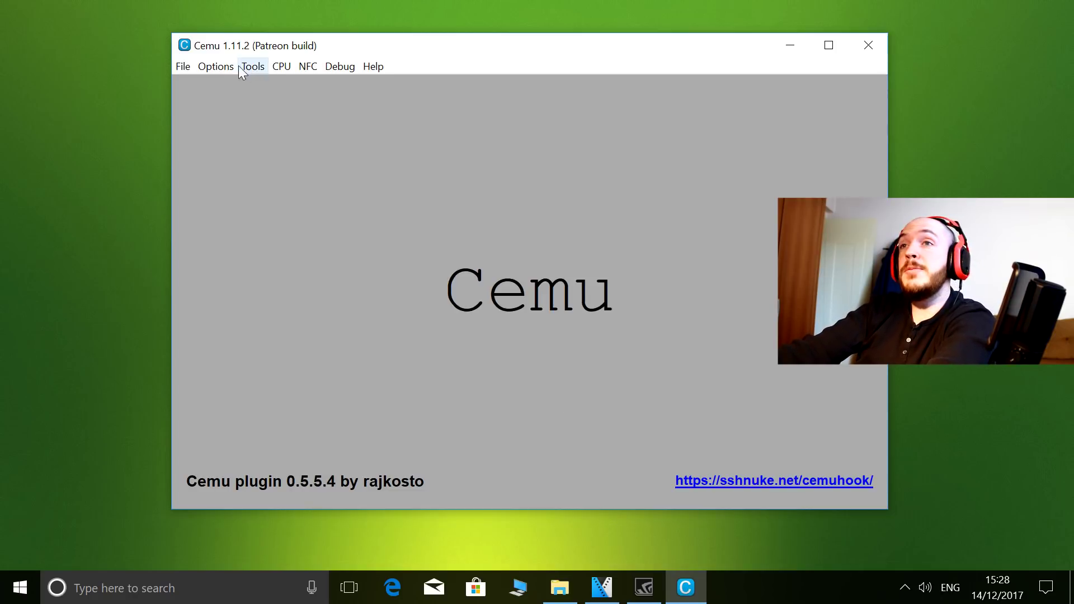
Step: Examine Cemu's experimental options and the GPU buffer cache accuracy setting
{"action": "left_click", "coordinate": [186, 66]}
{"action": "mouse_move", "coordinate": [203, 68]}
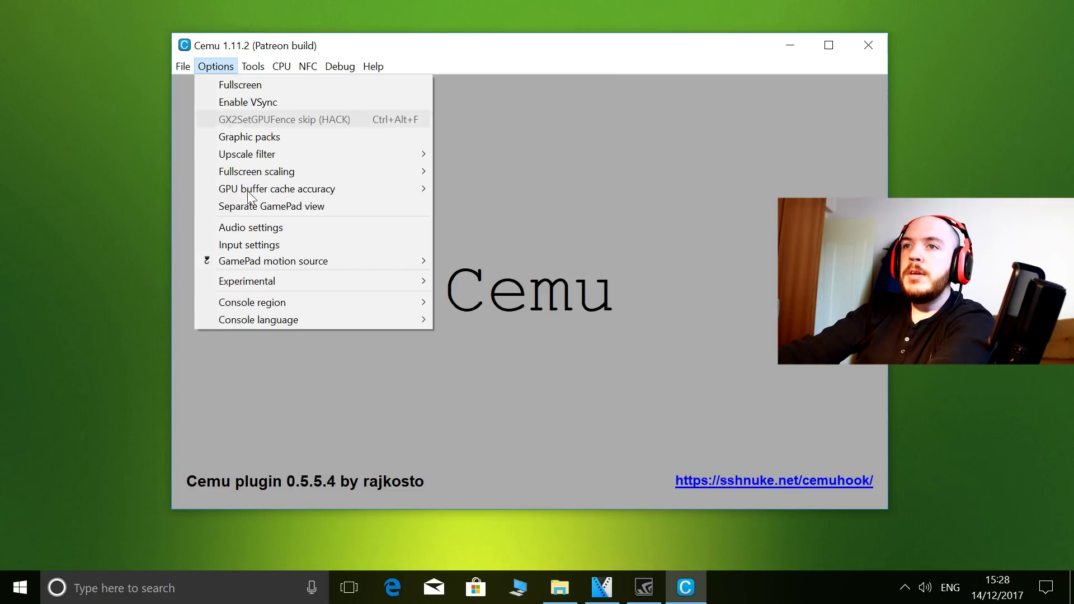
{"action": "mouse_move", "coordinate": [336, 282]}
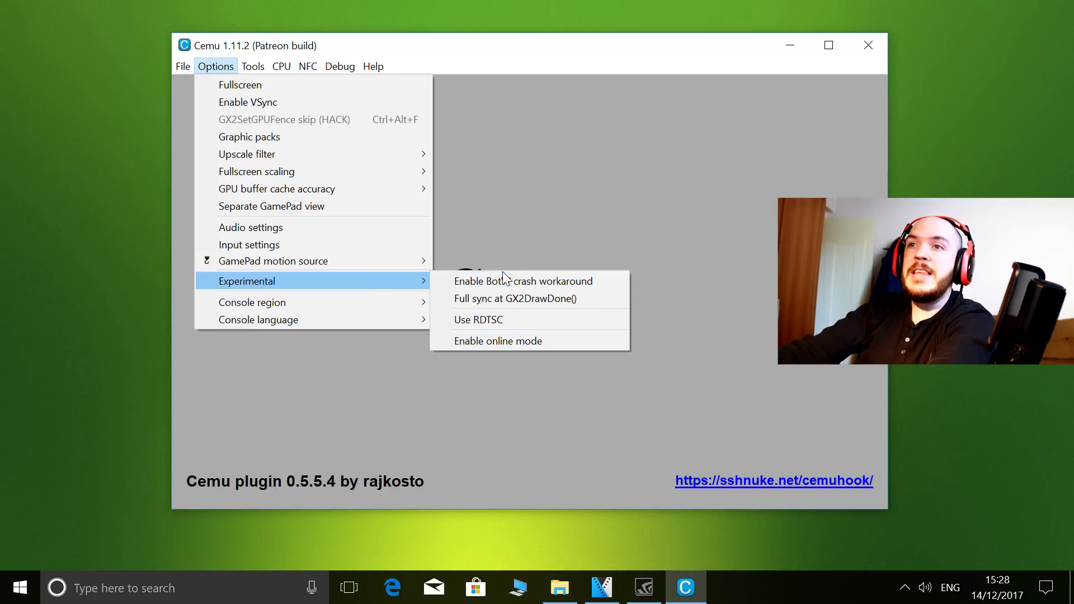
{"action": "left_click", "coordinate": [398, 283]}
{"action": "left_click", "coordinate": [382, 286]}
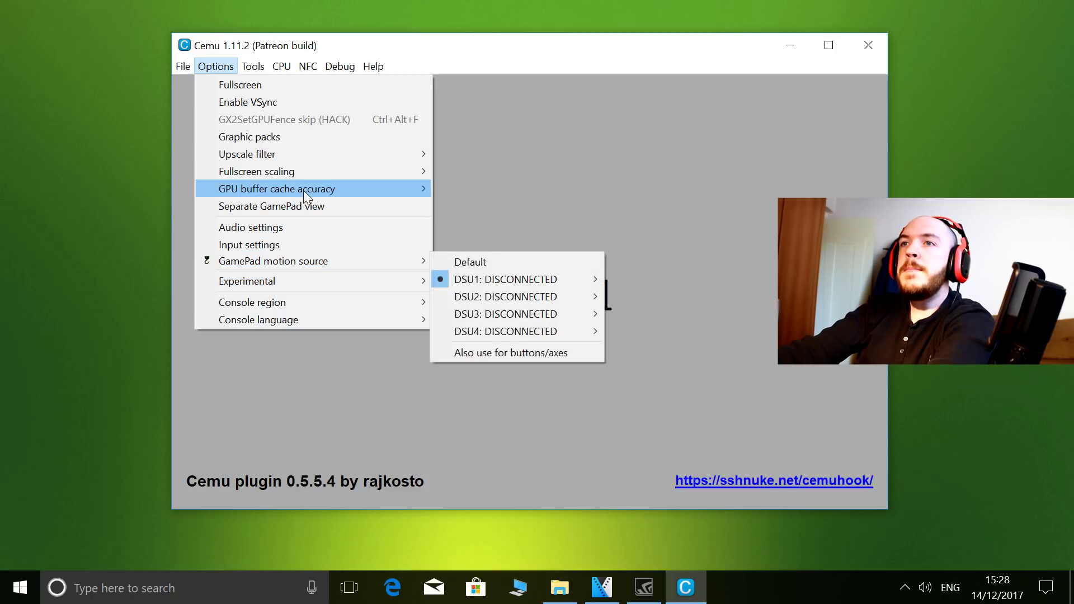
{"action": "mouse_move", "coordinate": [389, 196]}
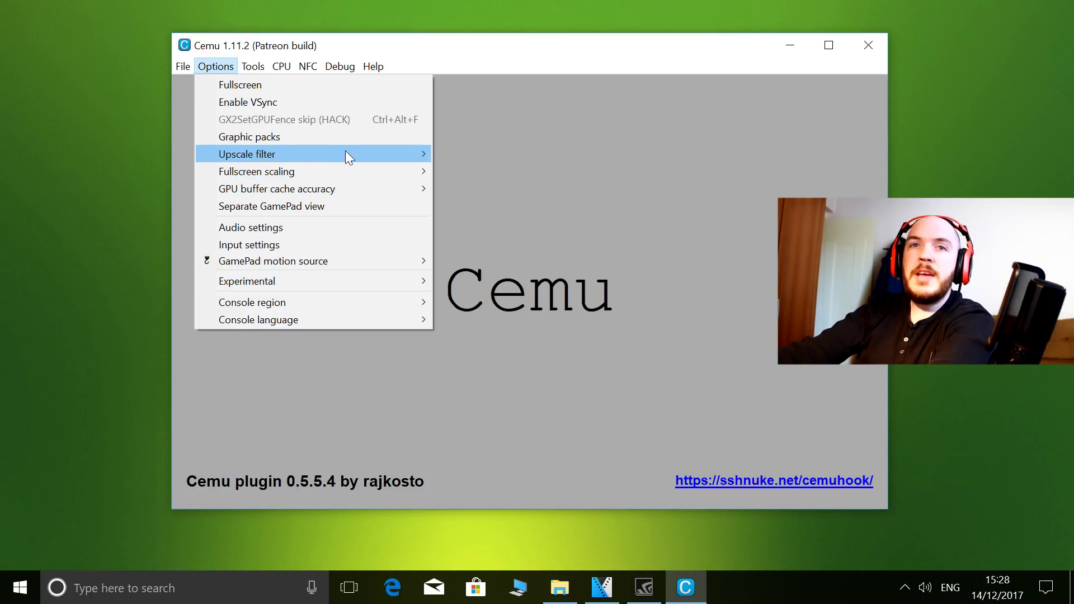
Step: Open the graphic packs list and enlarge its window and Name column to show the full pack names
{"action": "left_click", "coordinate": [371, 140]}
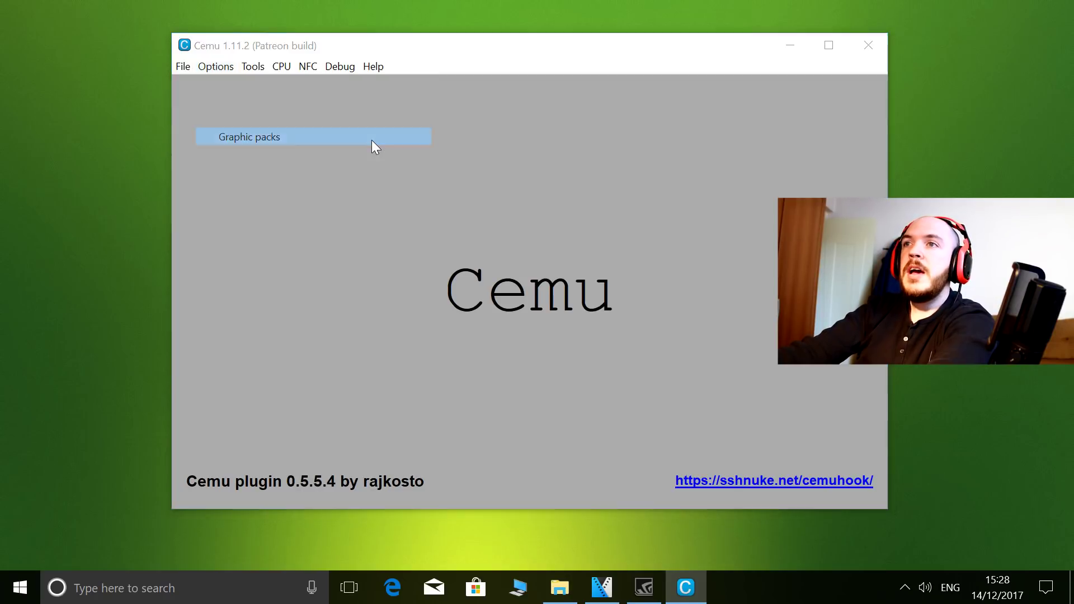
{"action": "left_click_drag", "start_coordinate": [214, 35], "coordinate": [369, 61]}
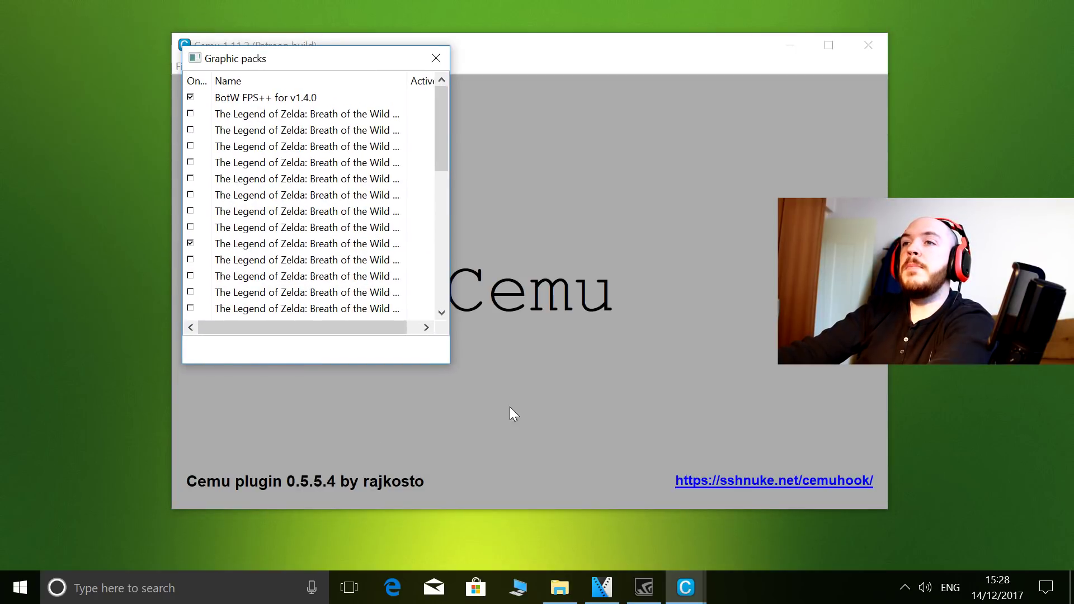
{"action": "left_click_drag", "start_coordinate": [454, 365], "coordinate": [854, 491]}
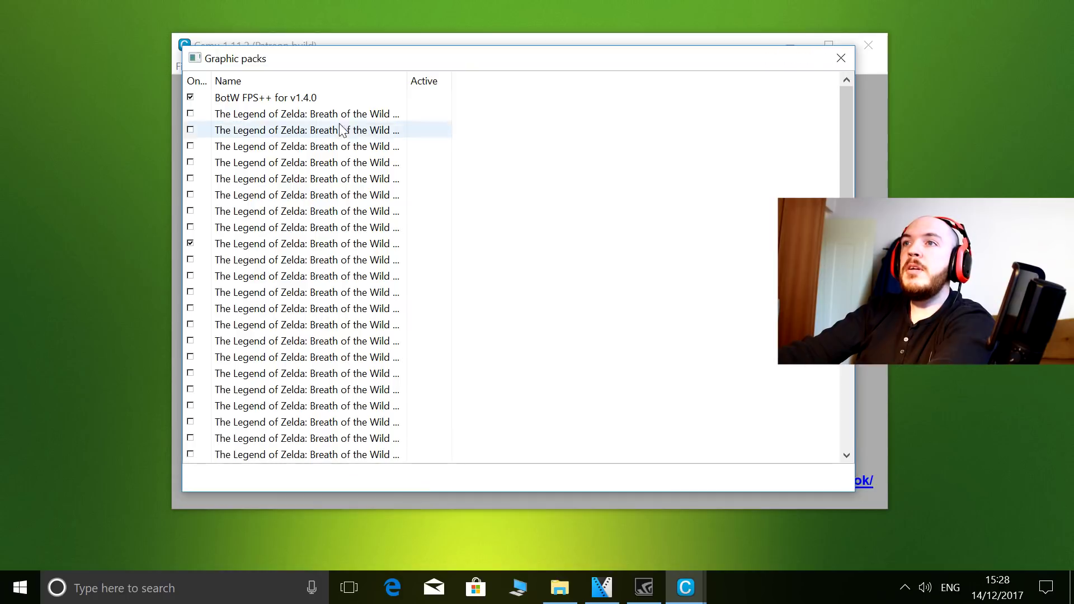
{"action": "left_click_drag", "start_coordinate": [408, 74], "coordinate": [751, 106]}
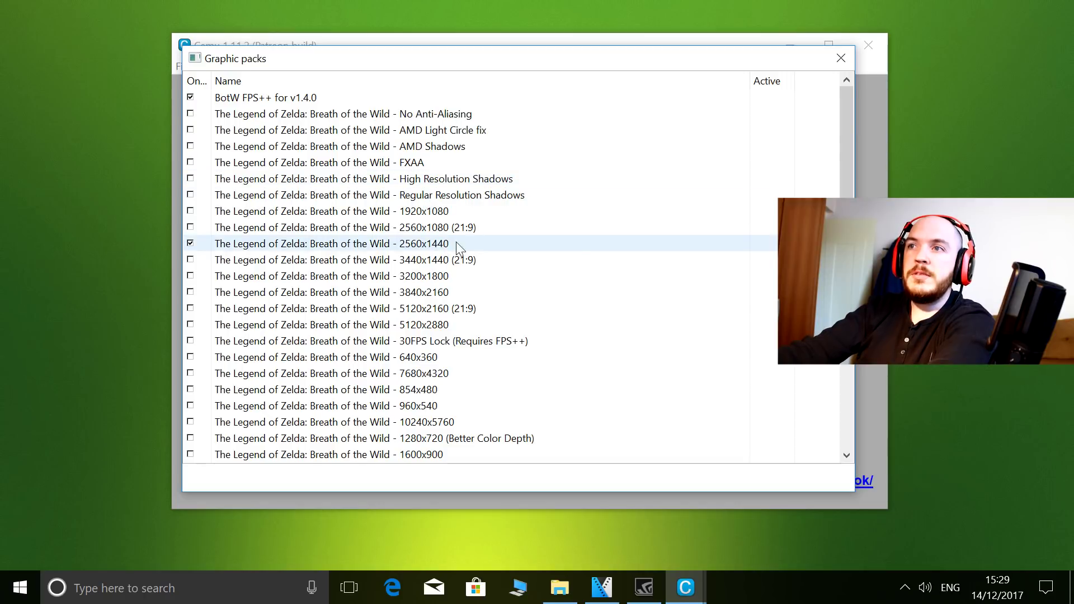
Step: Look through the list to see which Breath of the Wild graphic packs are enabled, and close it
{"action": "left_click_drag", "start_coordinate": [847, 140], "coordinate": [846, 242]}
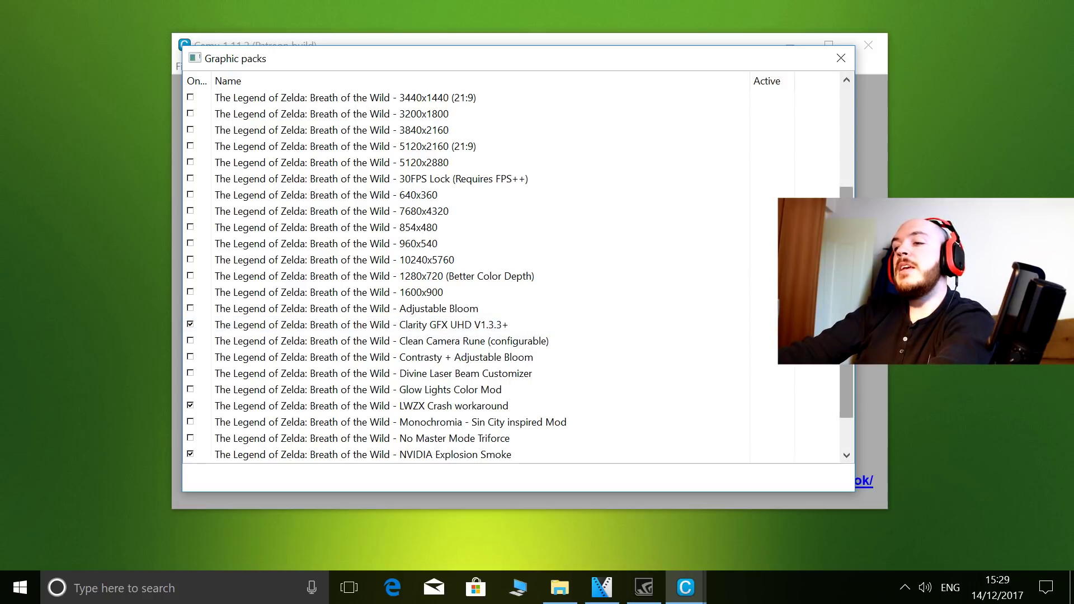
{"action": "left_click_drag", "start_coordinate": [863, 334], "coordinate": [863, 365]}
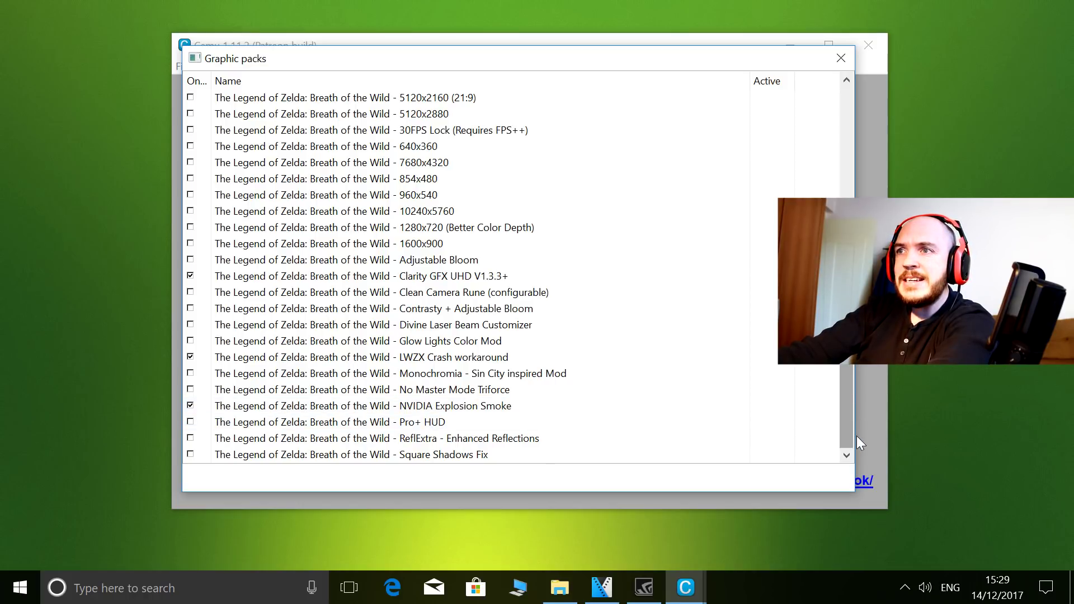
{"action": "scroll", "coordinate": [811, 335], "scroll_direction": "up", "scroll_amount": 5}
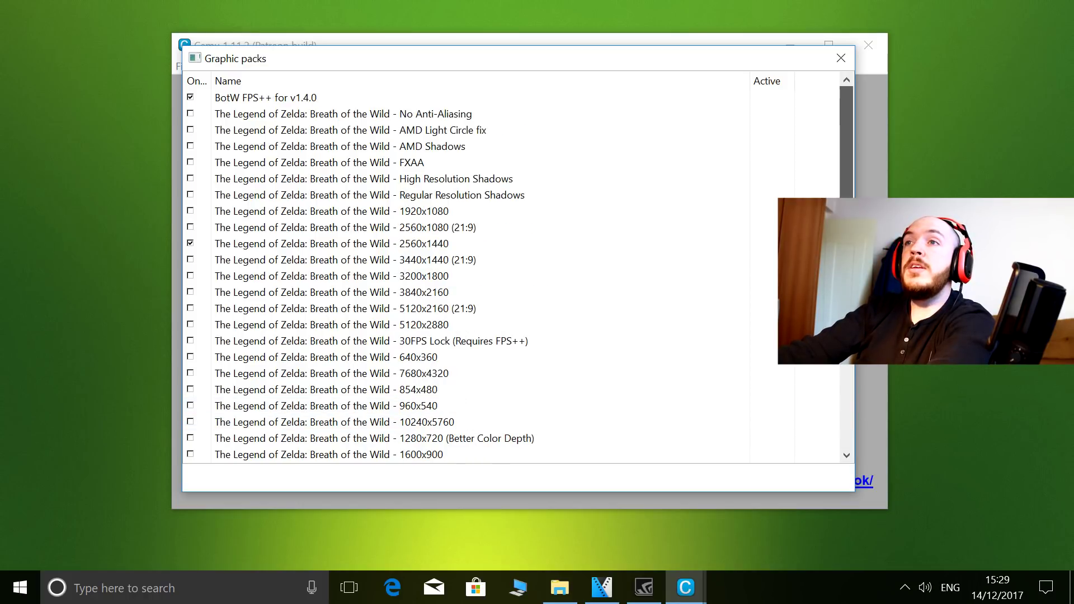
{"action": "left_click", "coordinate": [841, 58]}
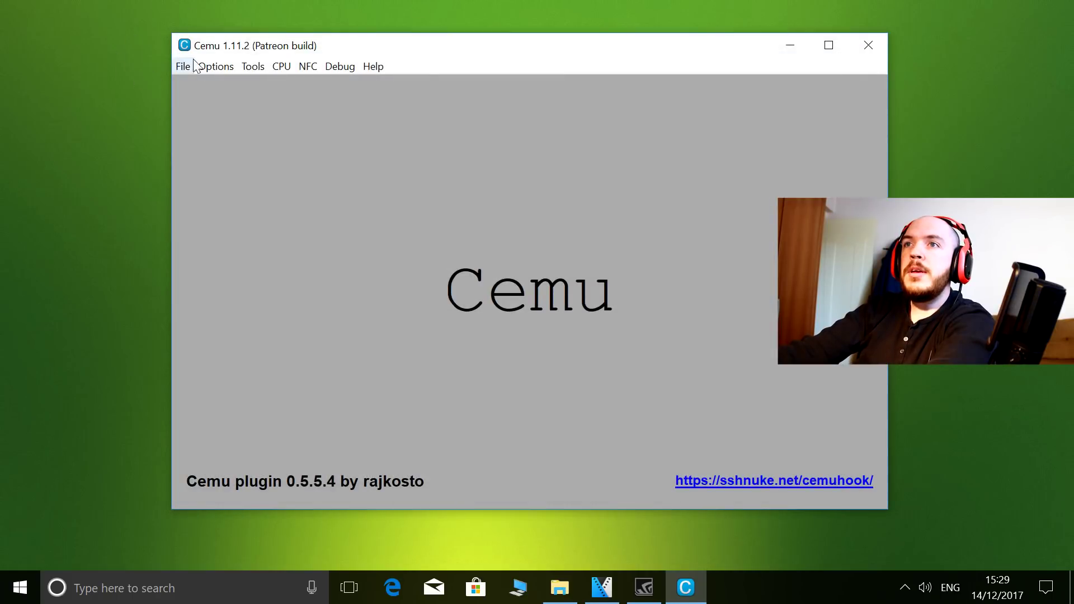
Step: Inspect the CPU and debug settings, including the custom timer and MM timer accuracy
{"action": "left_click", "coordinate": [216, 66]}
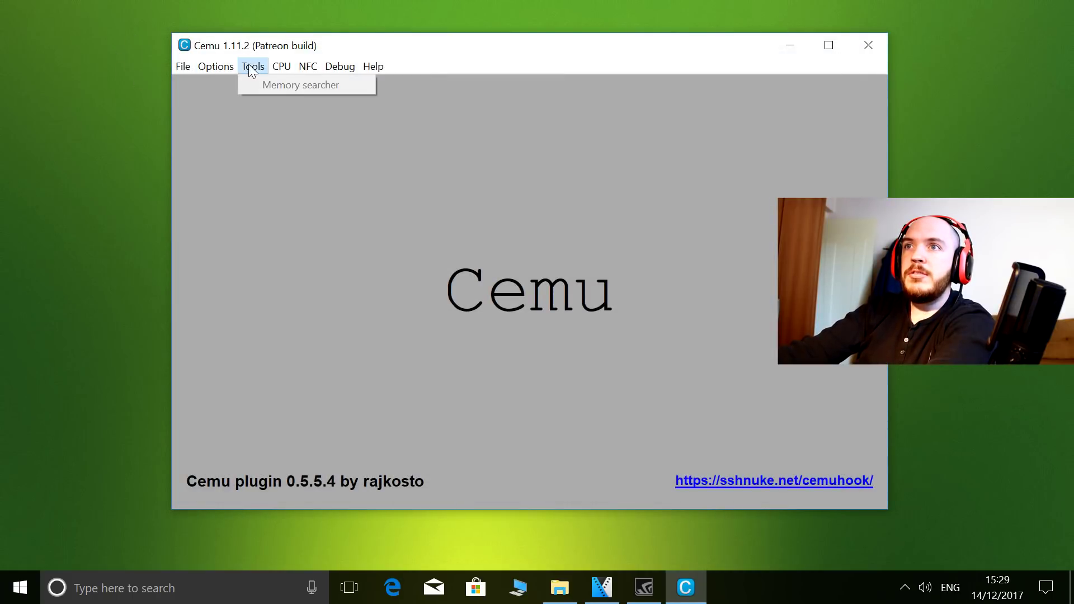
{"action": "mouse_move", "coordinate": [281, 65]}
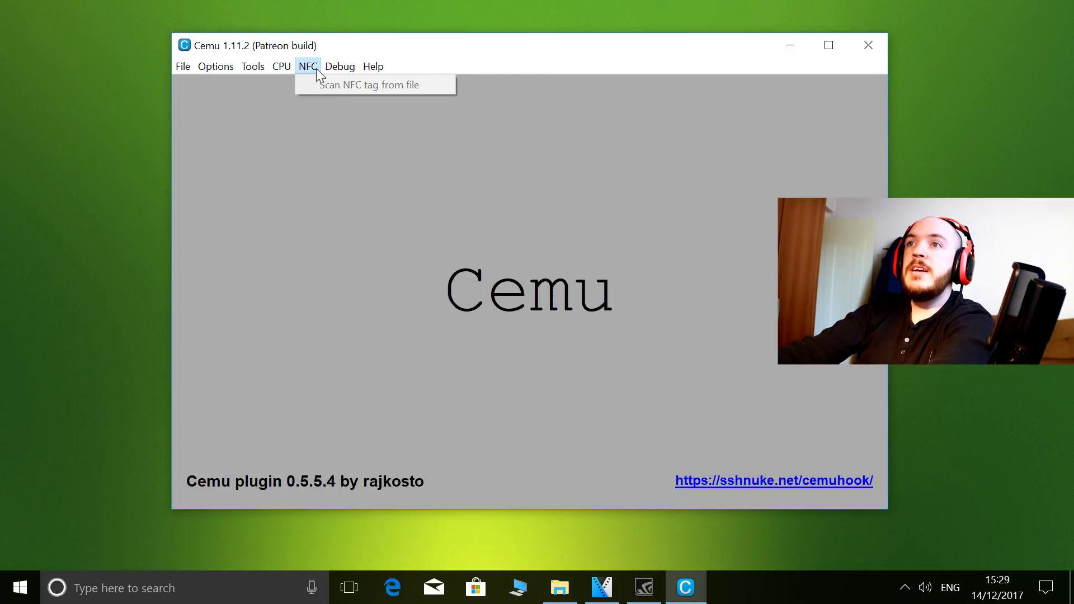
{"action": "mouse_move", "coordinate": [340, 66]}
{"action": "mouse_move", "coordinate": [447, 175]}
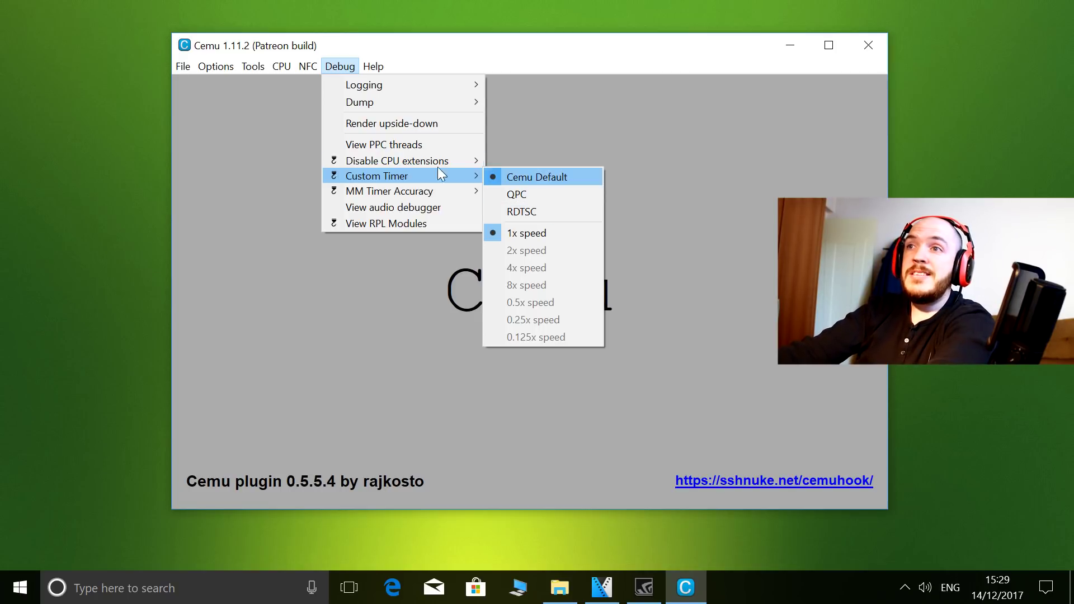
{"action": "mouse_move", "coordinate": [451, 196]}
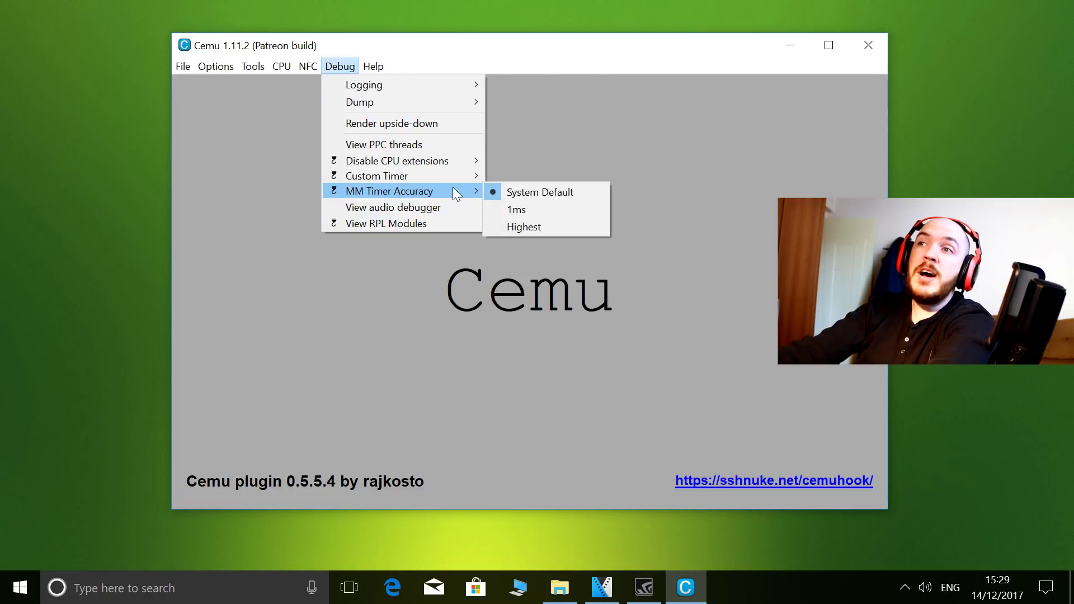
{"action": "mouse_move", "coordinate": [365, 65]}
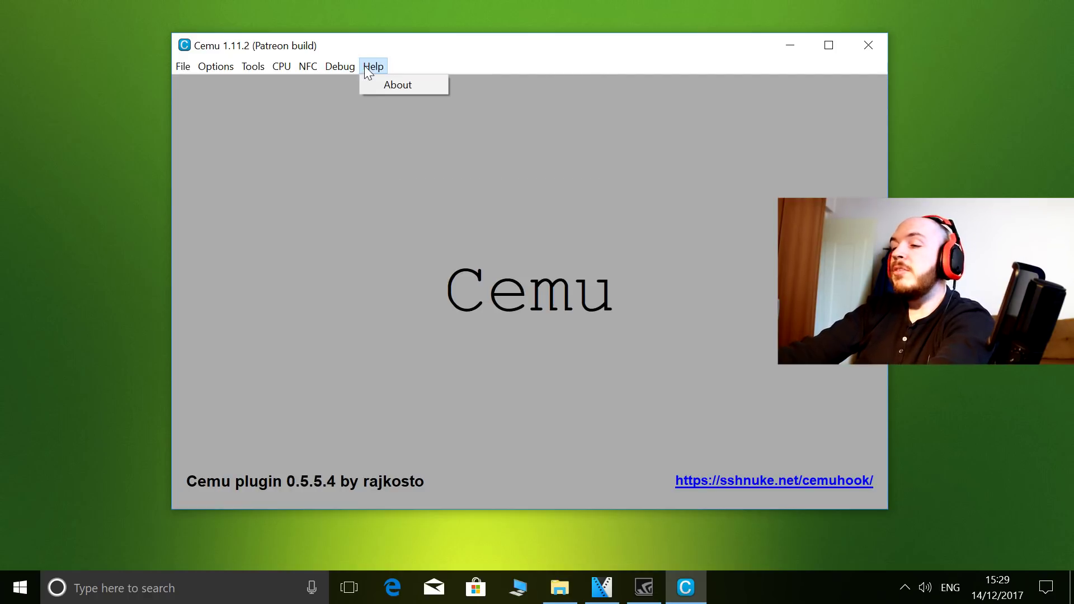
{"action": "left_click", "coordinate": [364, 65]}
{"action": "left_click", "coordinate": [177, 66]}
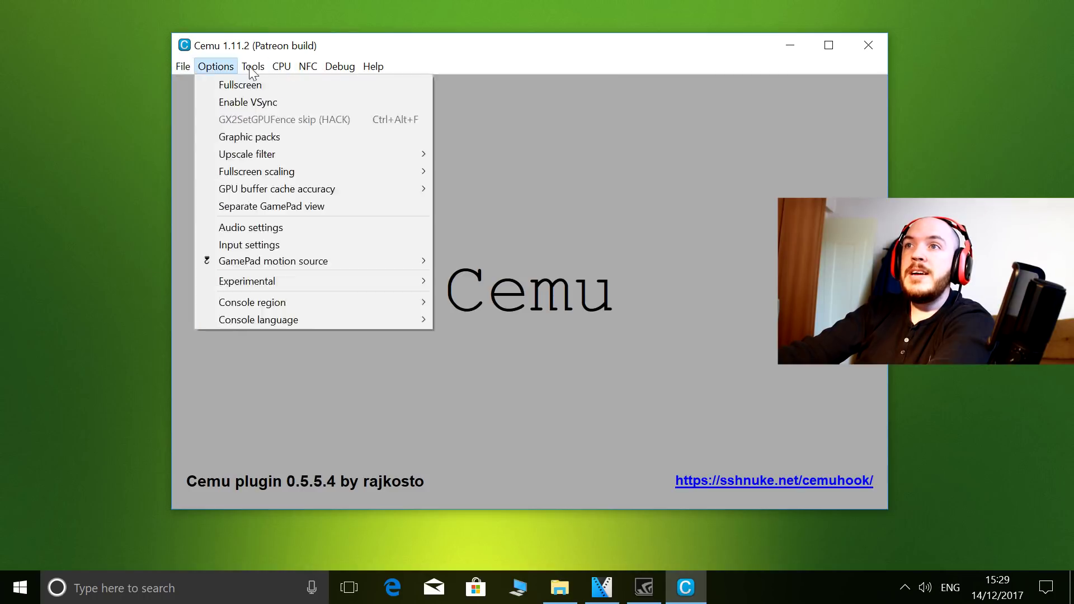
{"action": "left_click", "coordinate": [445, 50]}
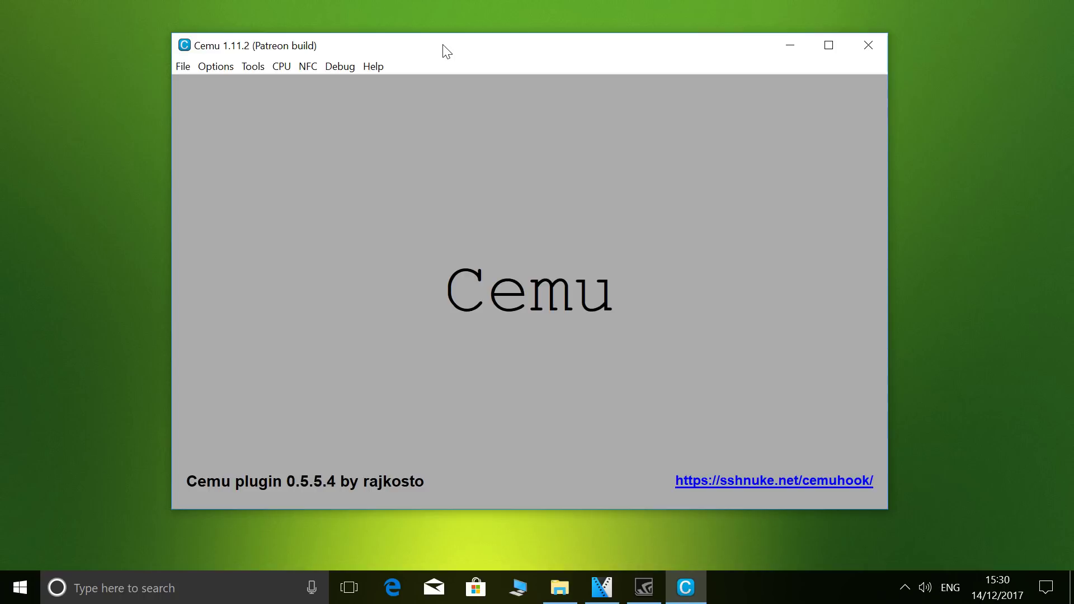
Step: Recheck the GPU buffer cache accuracy, fullscreen scaling and experimental options without changing them
{"action": "left_click", "coordinate": [178, 67]}
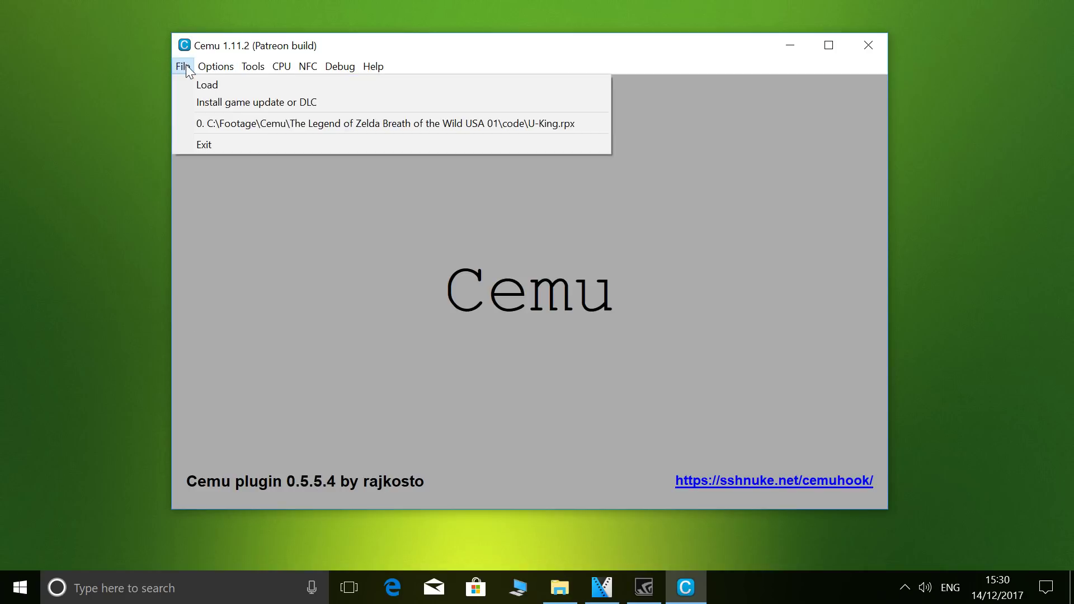
{"action": "mouse_move", "coordinate": [220, 66]}
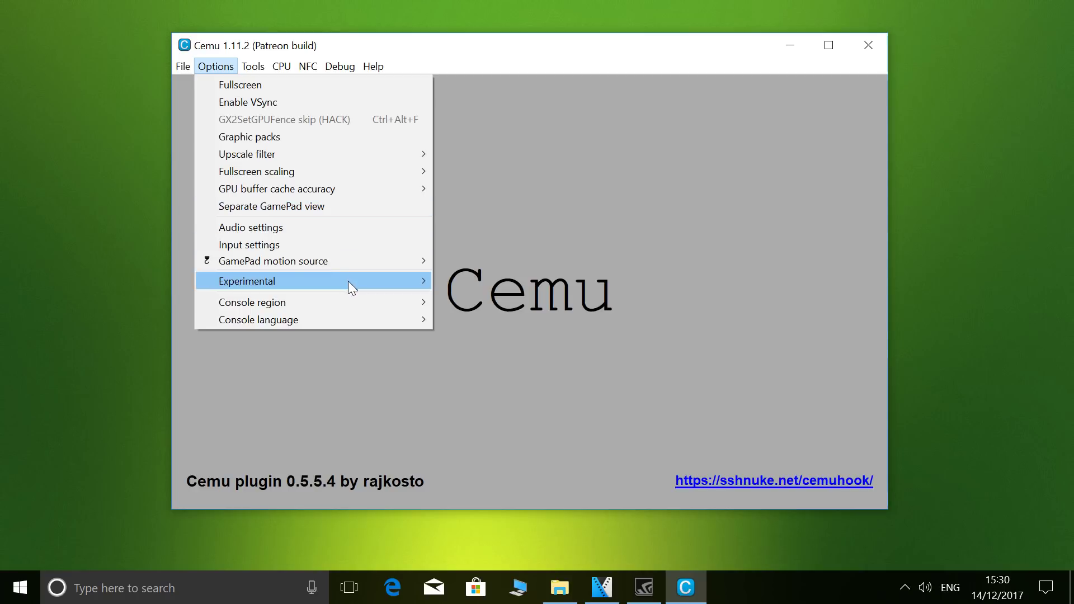
{"action": "mouse_move", "coordinate": [349, 283]}
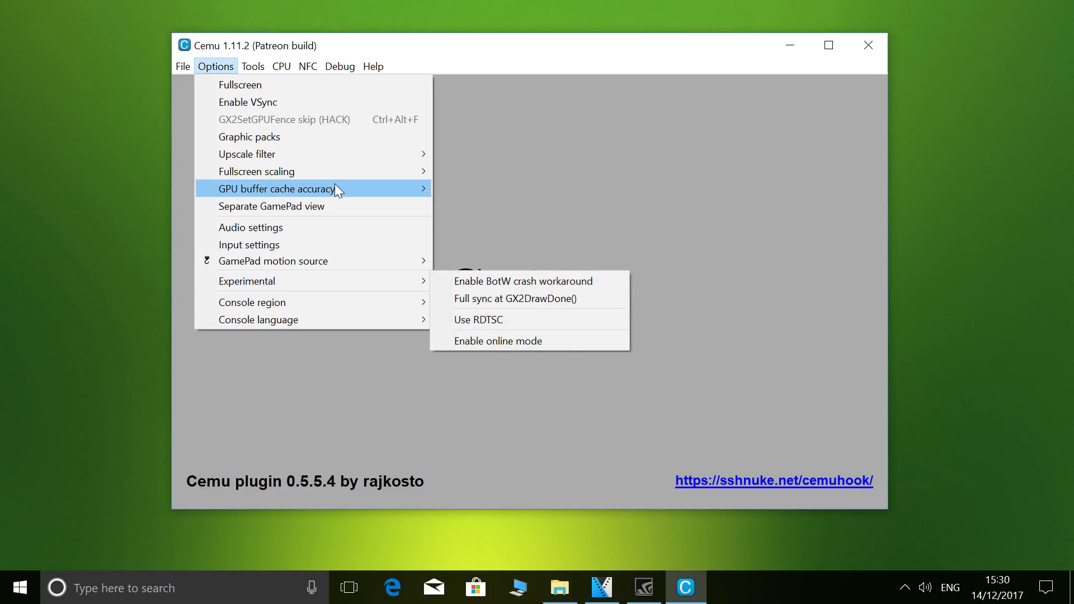
{"action": "mouse_move", "coordinate": [337, 185]}
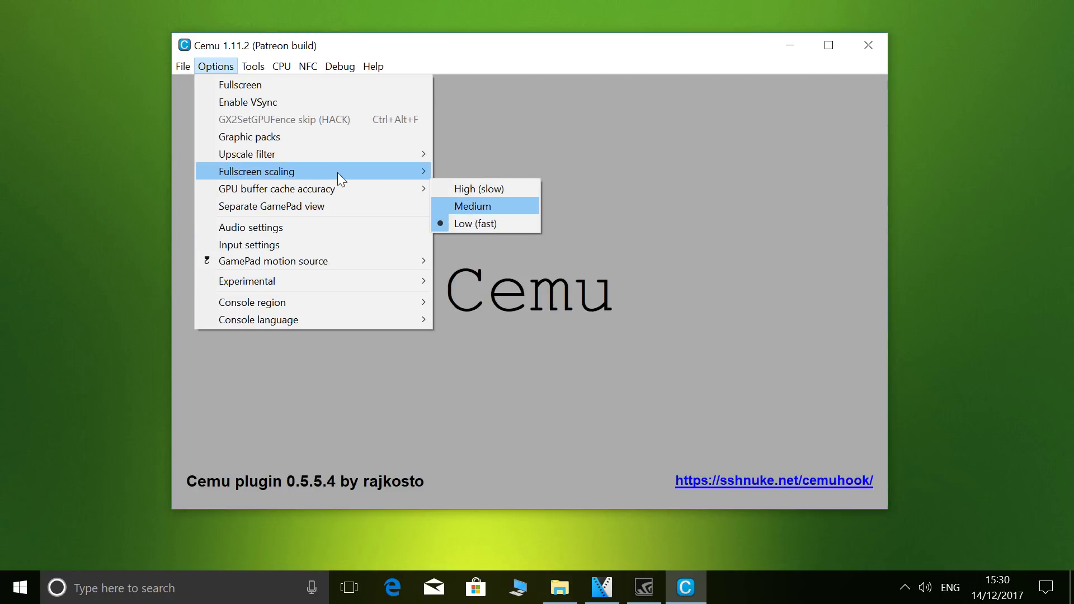
{"action": "mouse_move", "coordinate": [386, 282]}
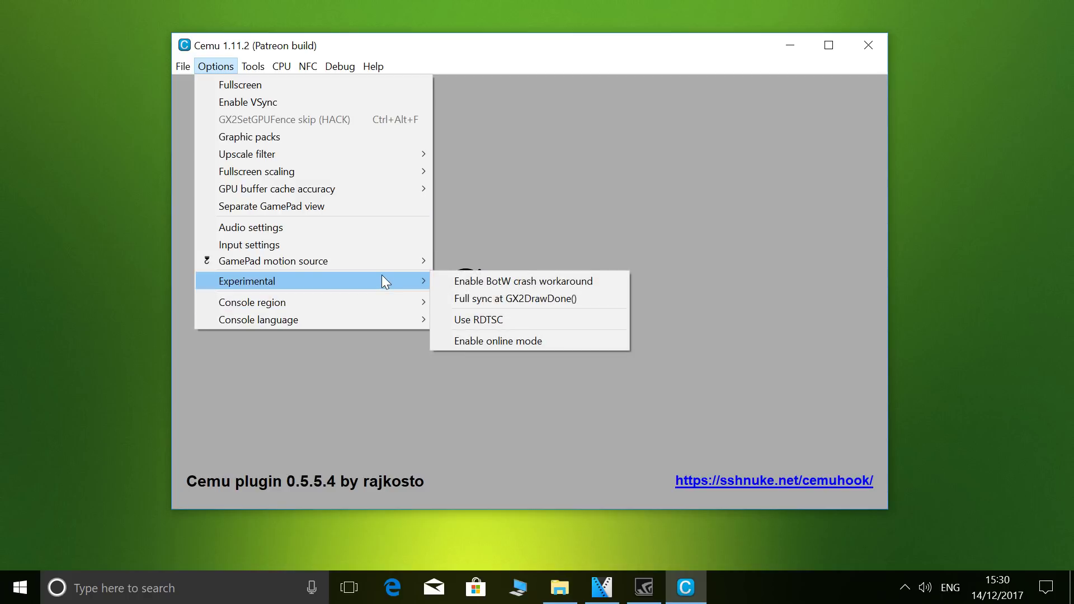
{"action": "left_click", "coordinate": [585, 53]}
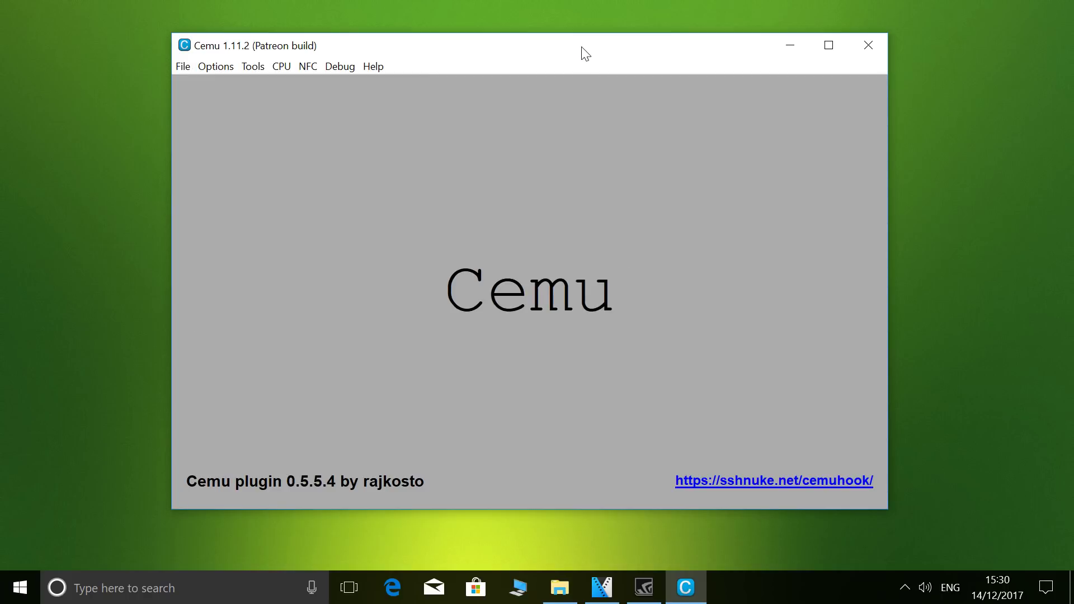